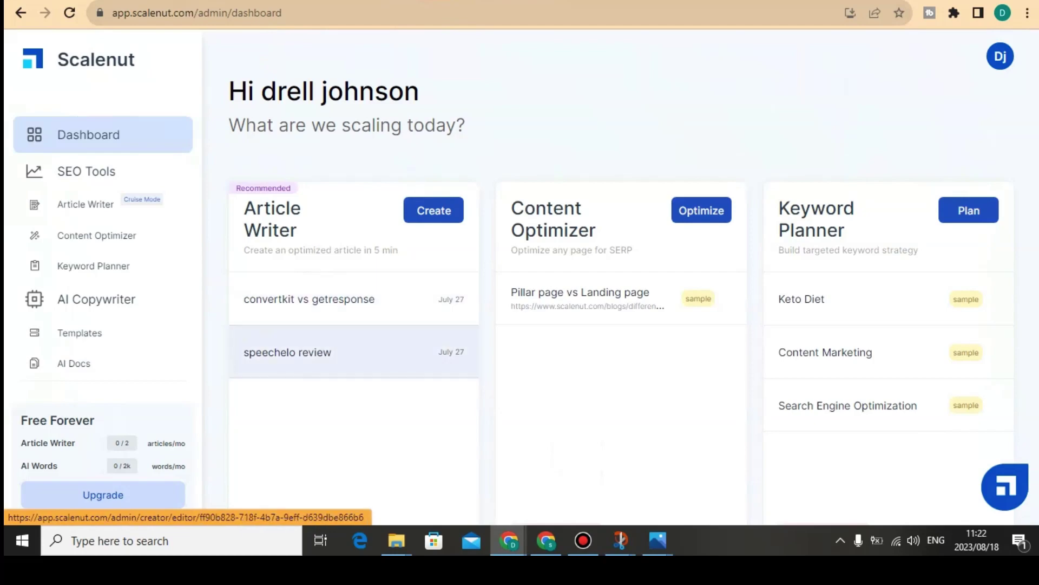
# Step: Open the "speechelo review" article and copy the "Speechelo Review Overview" heading with the paragraph beneath it
pyautogui.click(287, 352)
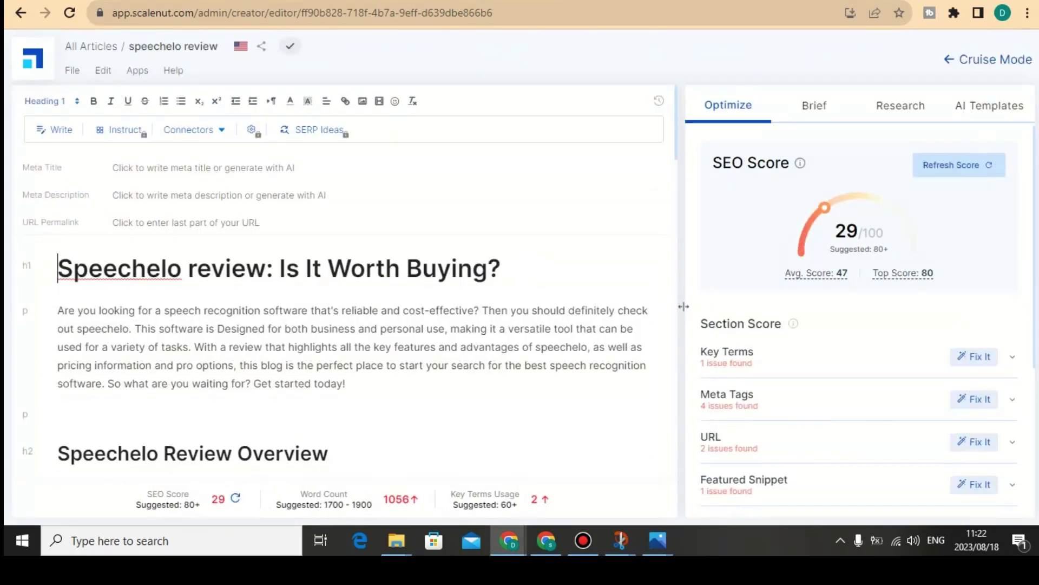
pyautogui.scroll(-2, 683, 306)
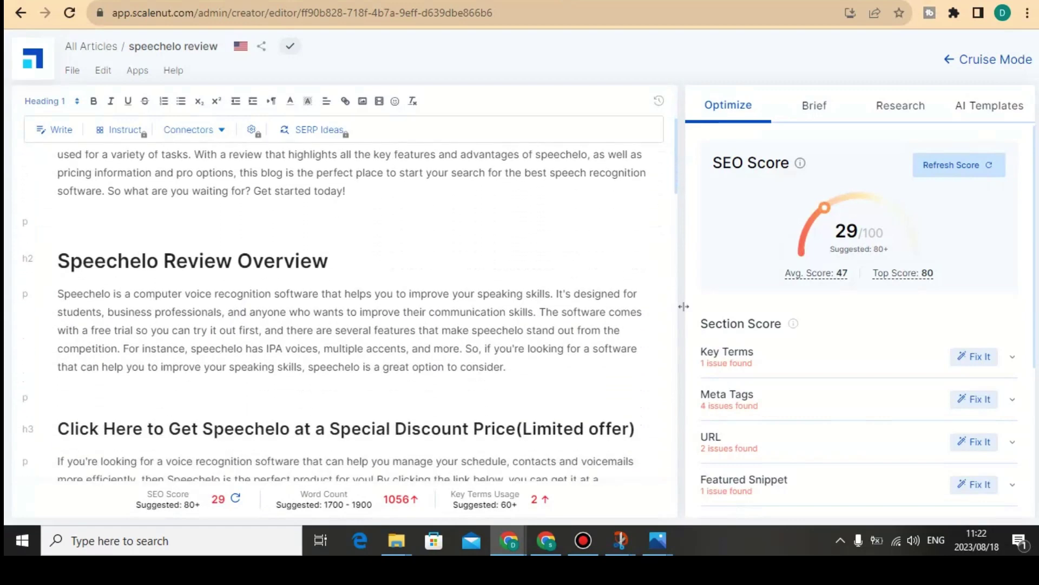
pyautogui.hotkey('ctrl', 'shift', 'Up')
pyautogui.hotkey('ctrl', 'shift', 'Up')
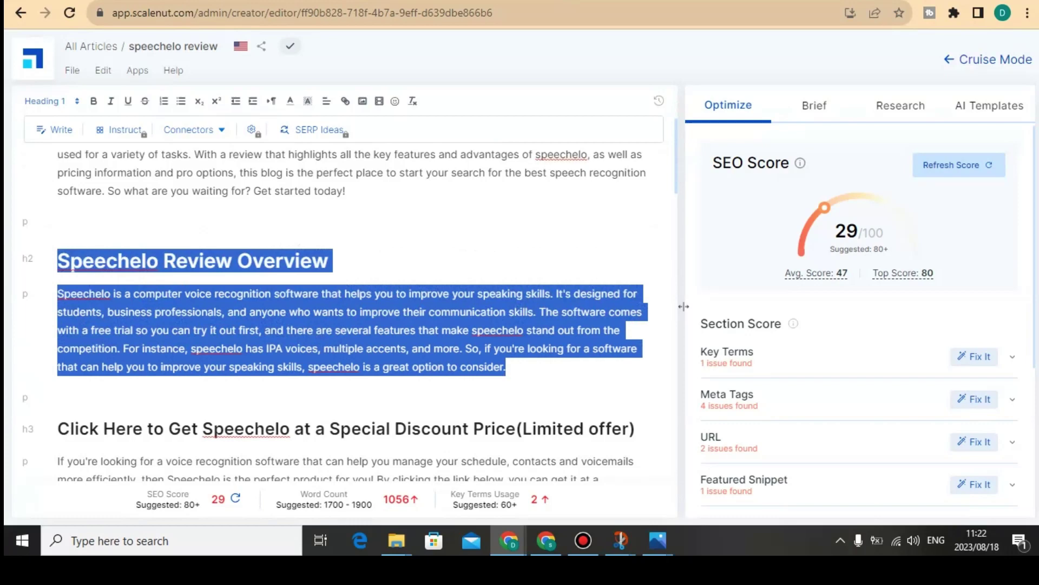
pyautogui.rightClick(124, 314)
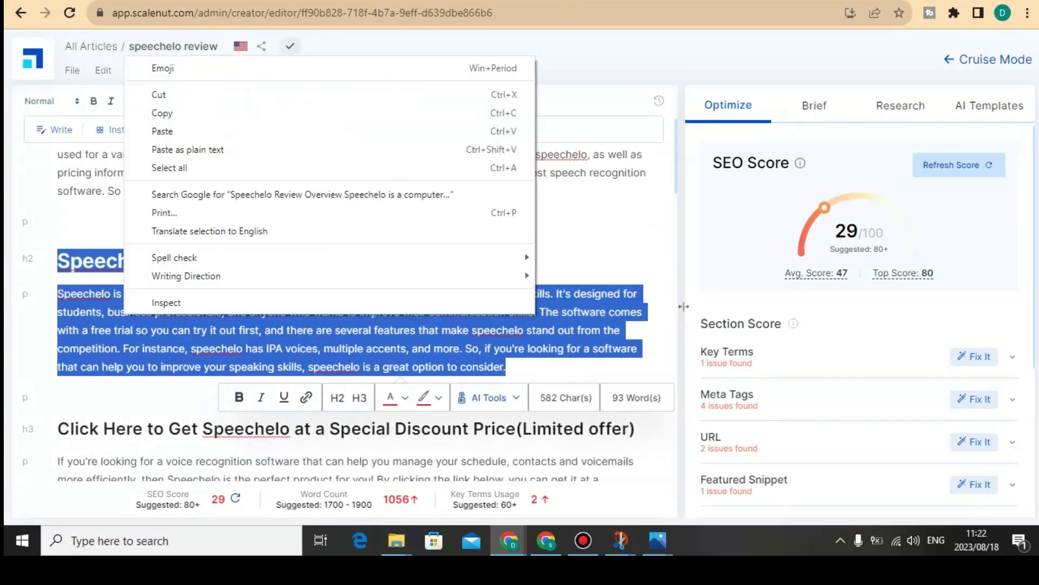
pyautogui.press('Return')
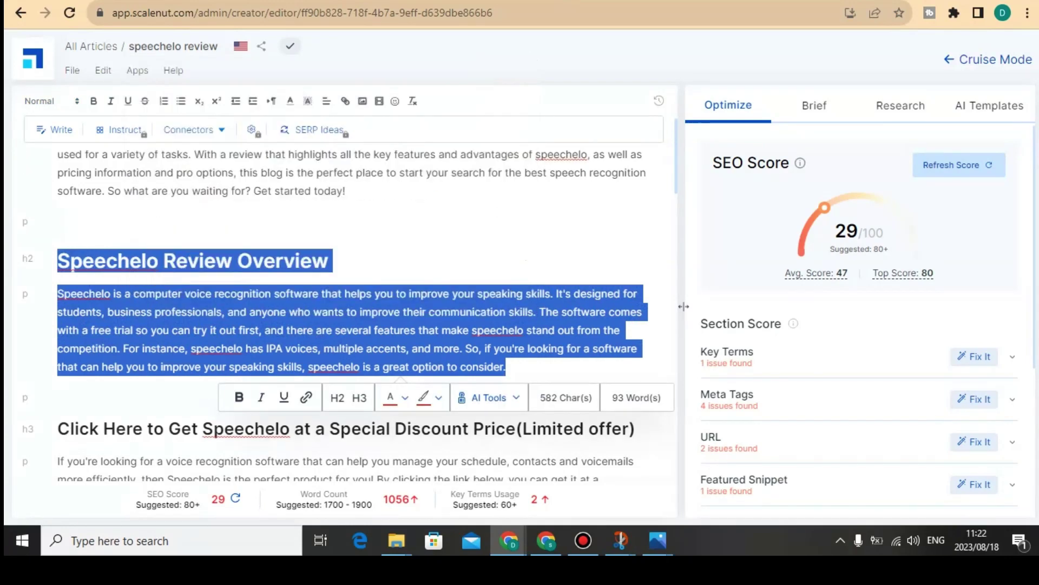
# Step: Switch to Spin Rewriter and open the page for rewriting a single article
pyautogui.hotkey('ctrl', 'Tab')
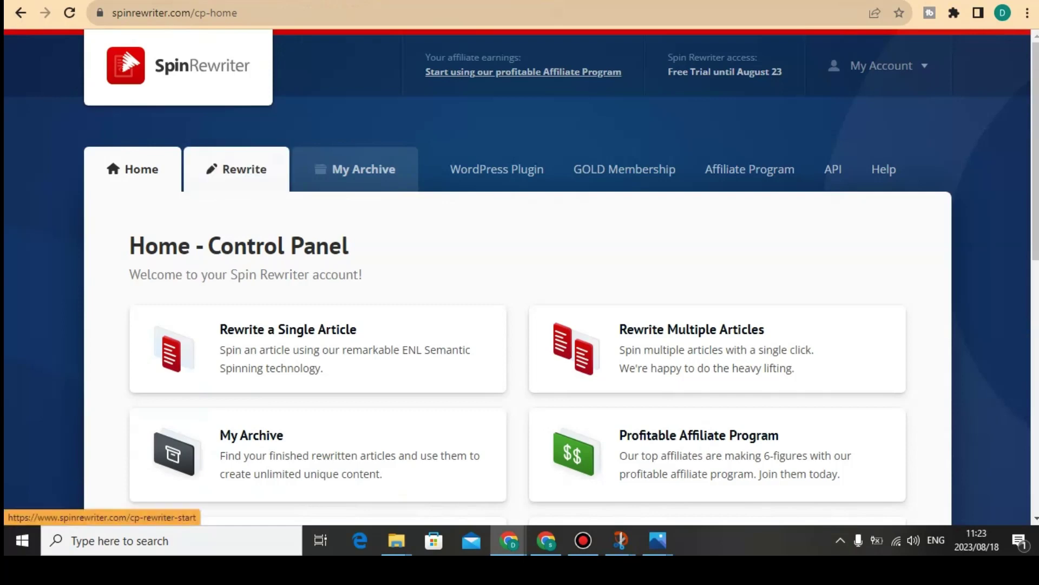
pyautogui.click(236, 169)
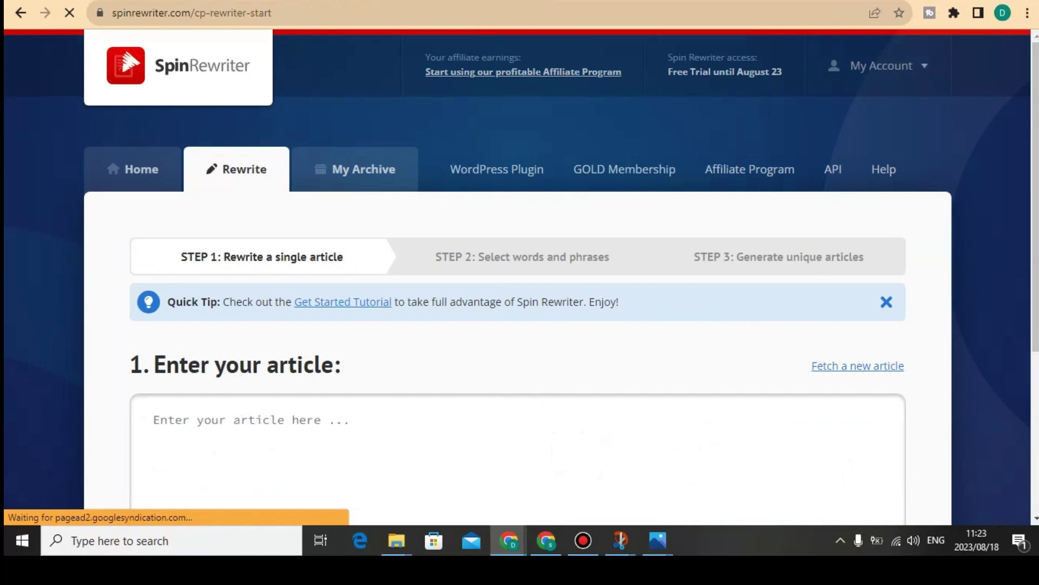
pyautogui.scroll(-3, 520, 271)
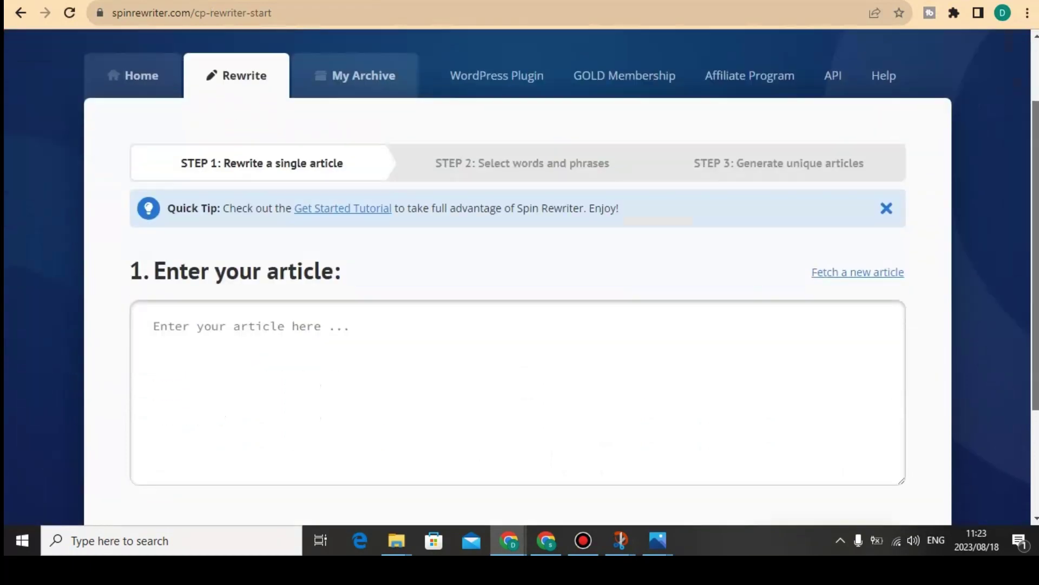
pyautogui.moveTo(1035, 296); pyautogui.dragTo(1035, 300)
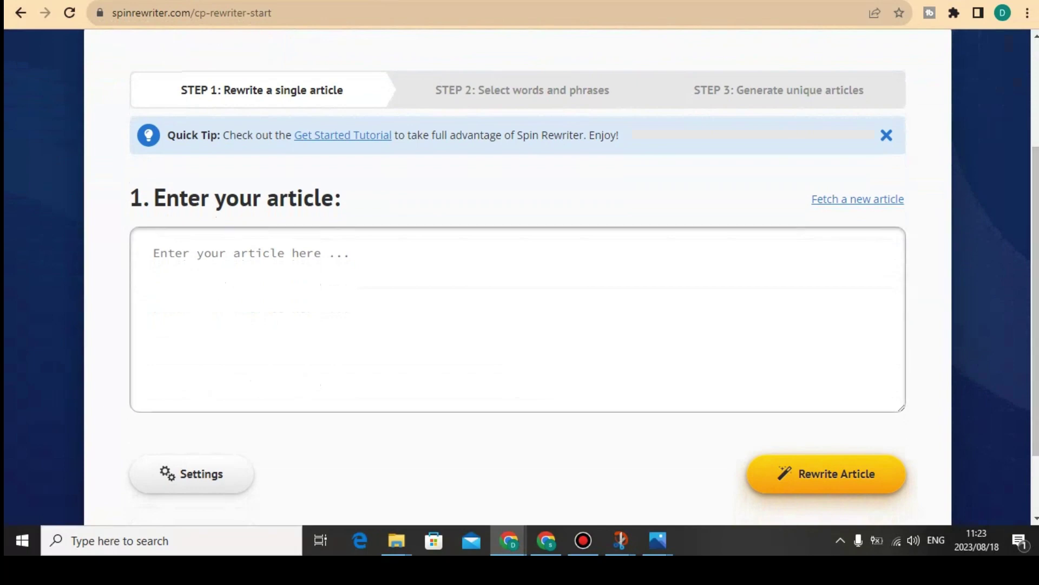
# Step: Look through the Sentences & Paragraphs and Words & Phrases rewriting settings, including protected keywords, and close them without changes
pyautogui.click(191, 473)
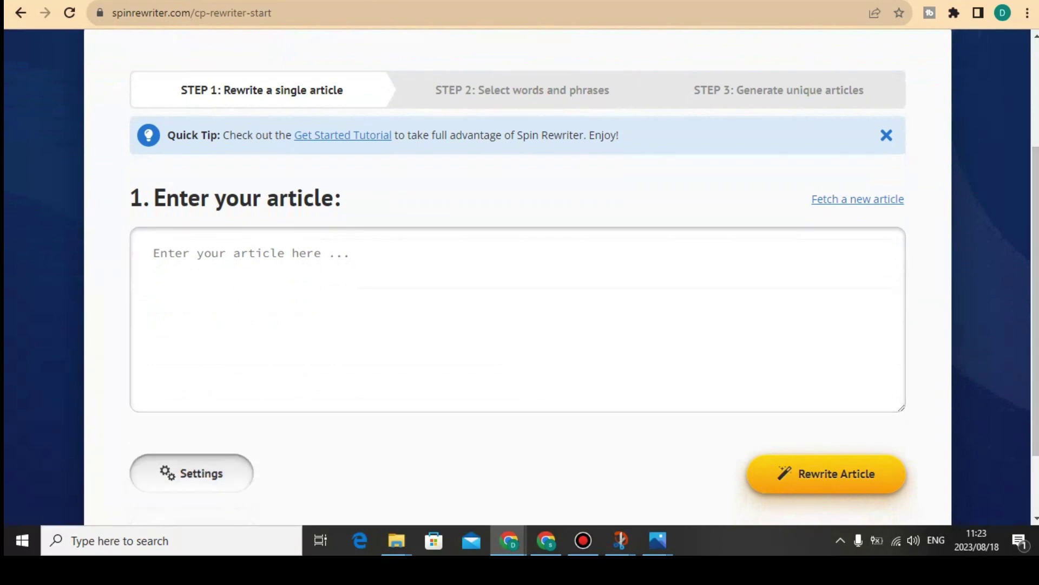
pyautogui.click(192, 473)
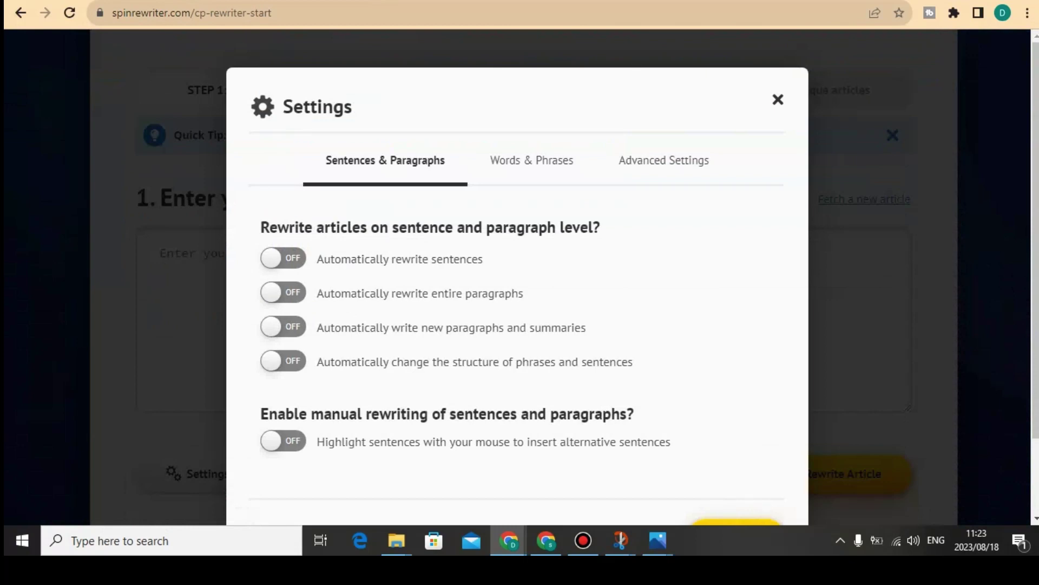
pyautogui.click(531, 161)
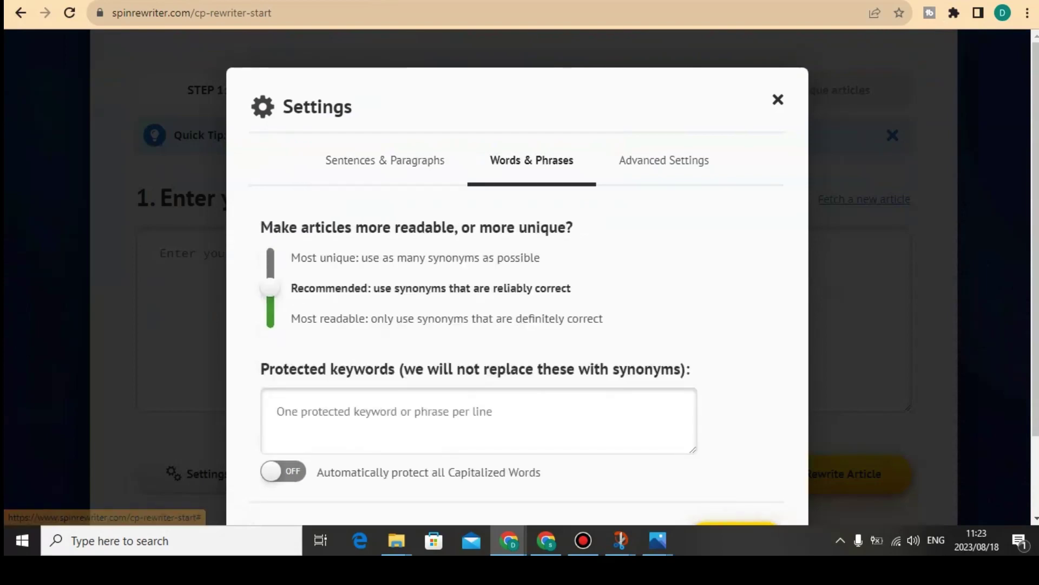
pyautogui.click(277, 412)
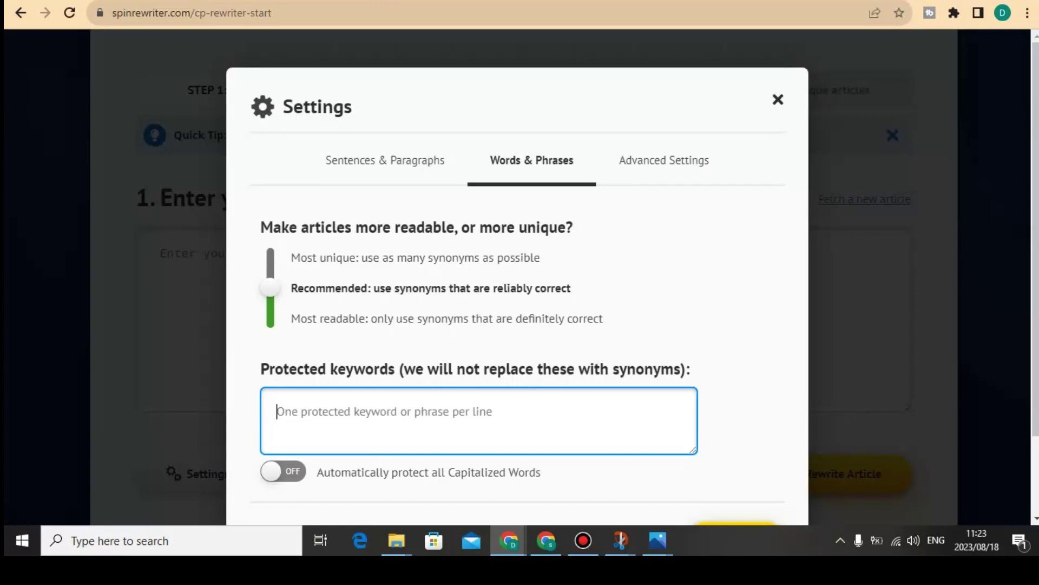
pyautogui.click(778, 99)
# Step: Paste the copied Speechelo overview section as the article text and start rewriting it
pyautogui.rightClick(378, 265)
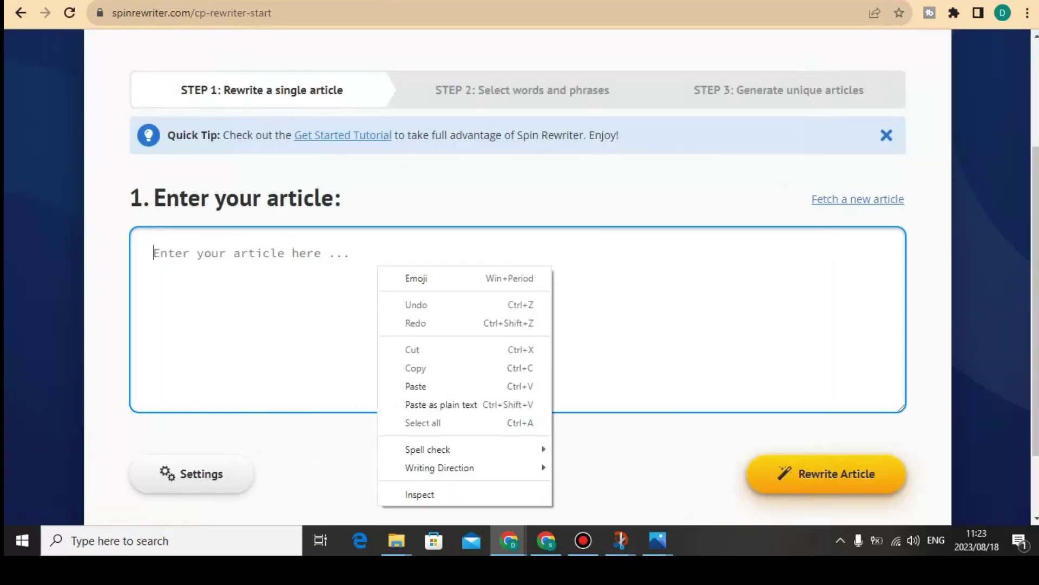
pyautogui.click(409, 386)
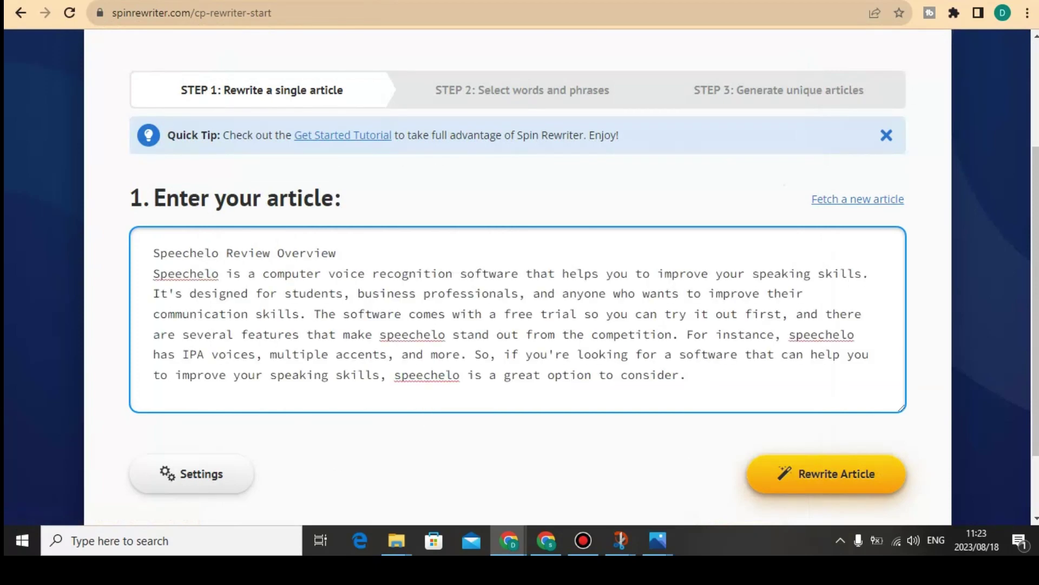
pyautogui.click(827, 474)
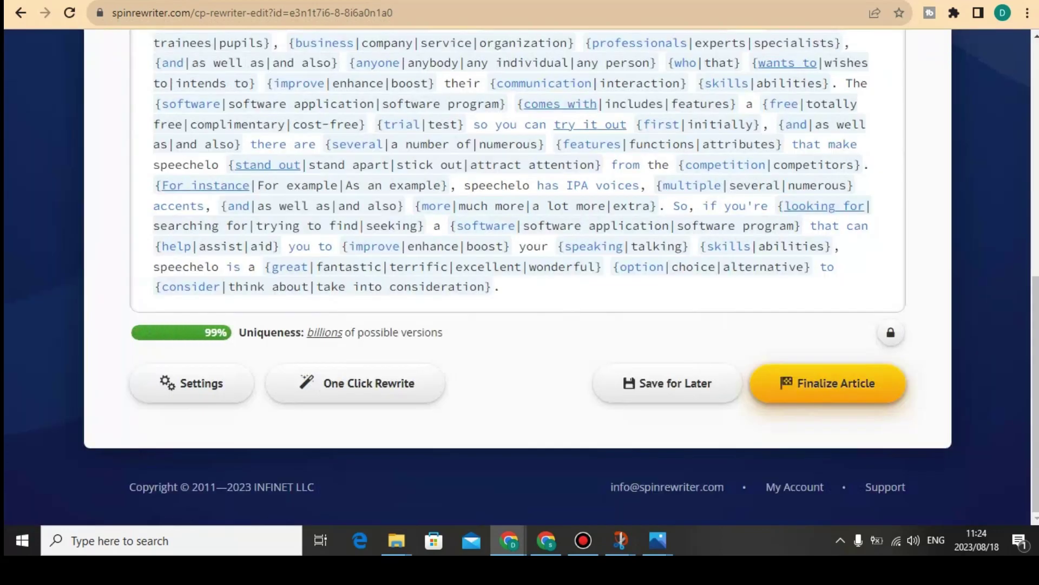
# Step: Review the suggested synonyms in the rewritten article and finalize it
pyautogui.moveTo(1035, 395); pyautogui.dragTo(1034, 310)
pyautogui.scroll(-3, 518, 271)
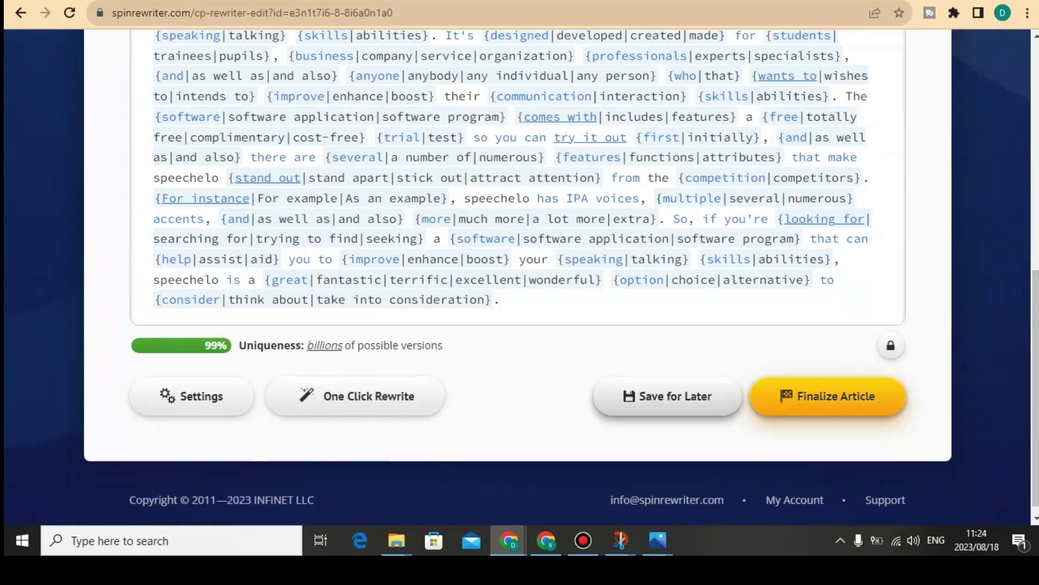
pyautogui.click(828, 395)
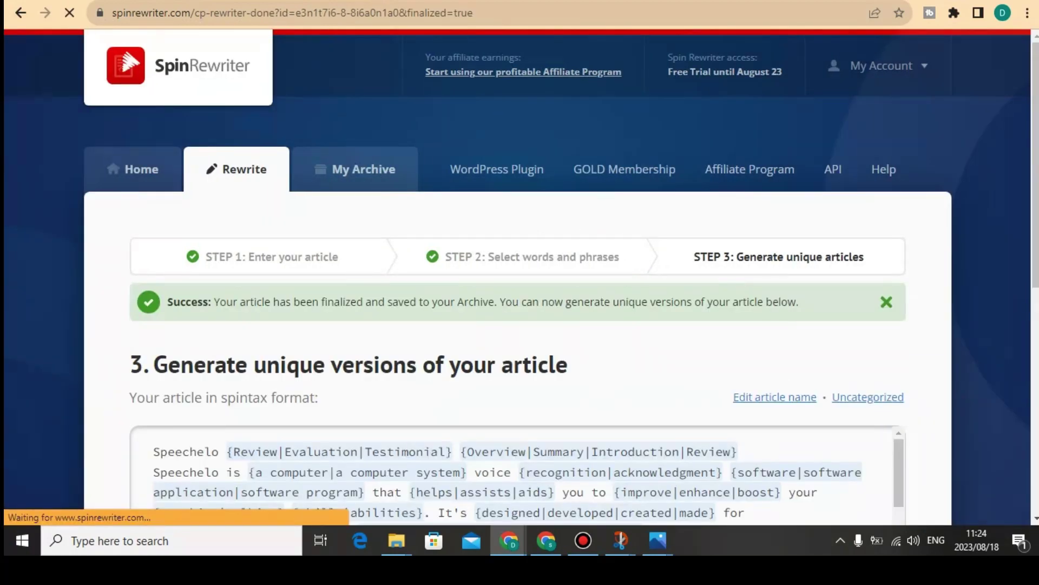
# Step: Generate a unique article from the finalized spintax text
pyautogui.scroll(-3, 790, 349)
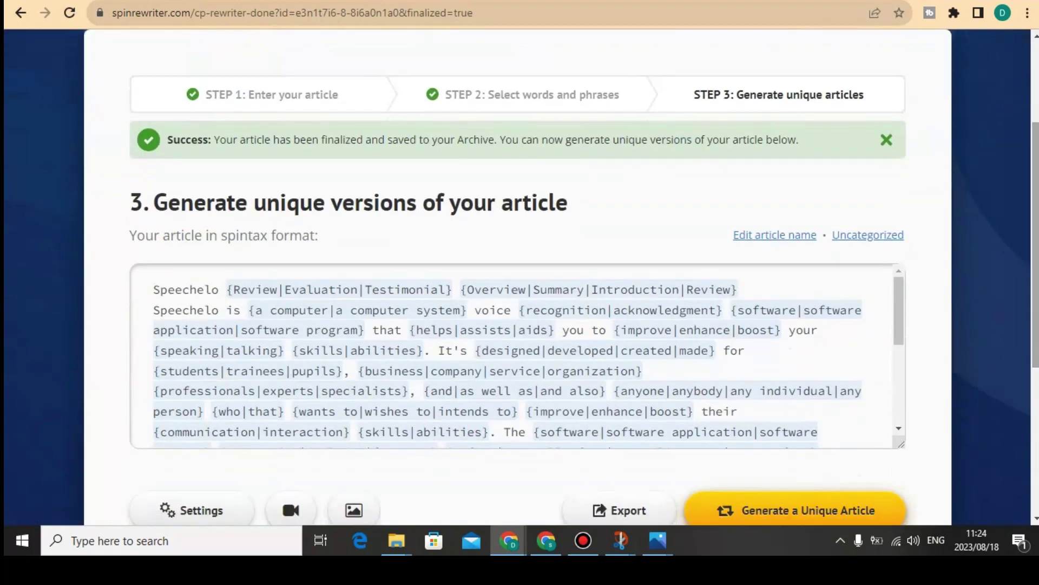
pyautogui.scroll(-2, 520, 282)
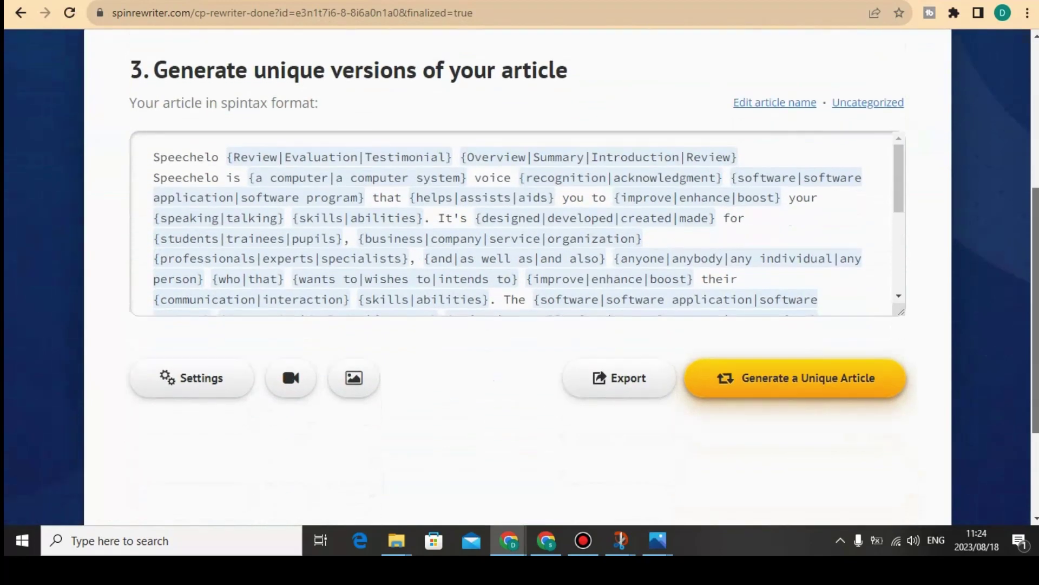
pyautogui.scroll(-1, 520, 282)
pyautogui.click(795, 340)
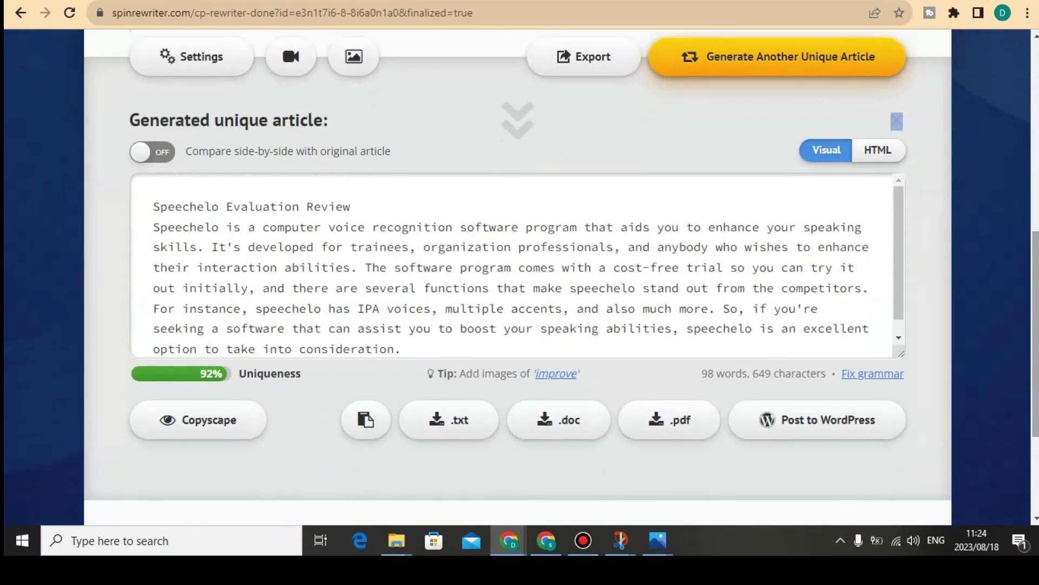
# Step: Copy the generated unique article to the clipboard and check its text and uniqueness rating
pyautogui.moveTo(898, 223); pyautogui.dragTo(898, 235)
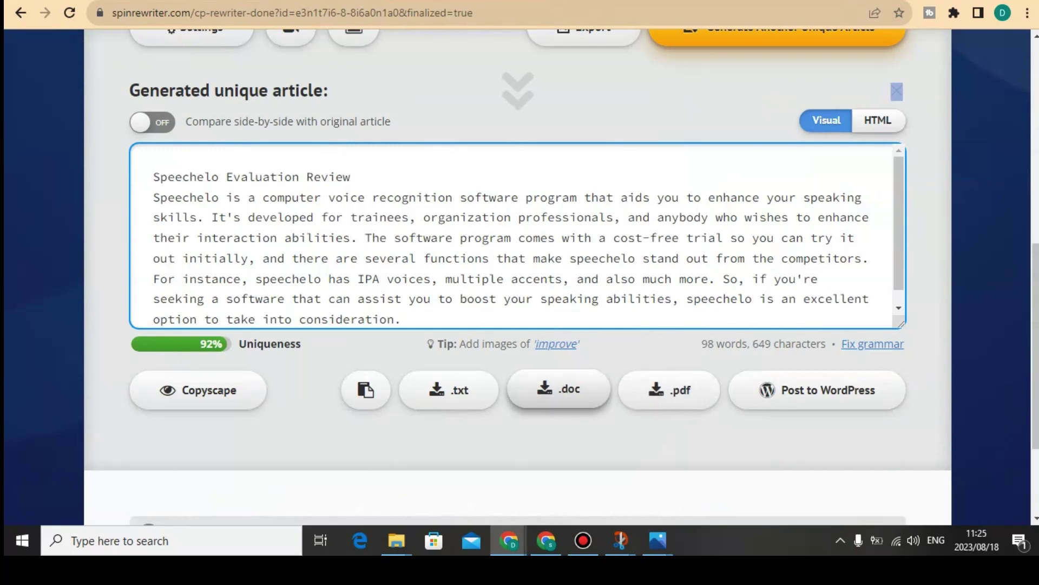
pyautogui.click(366, 389)
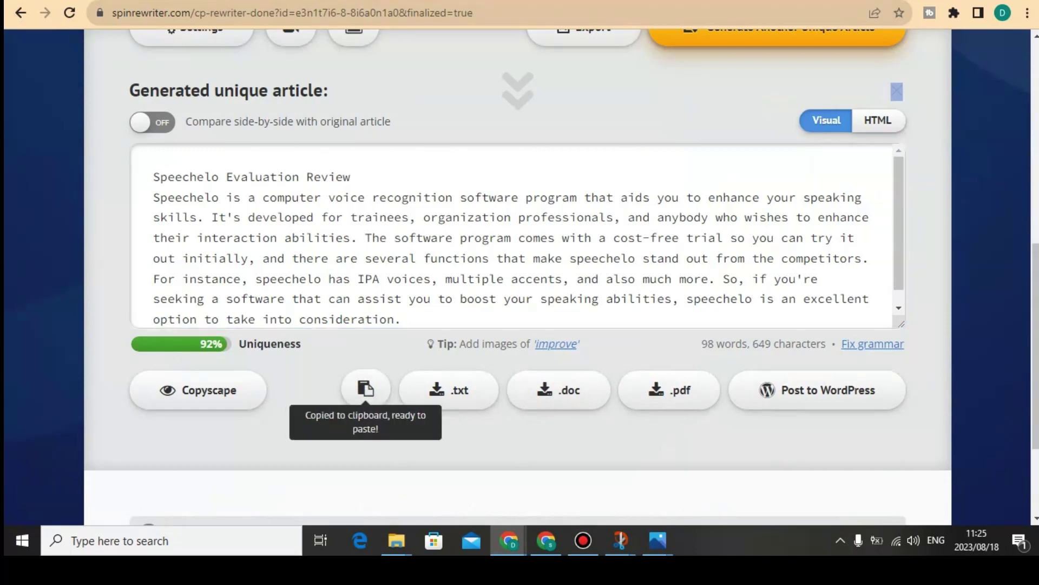
pyautogui.moveTo(293, 217); pyautogui.dragTo(357, 279)
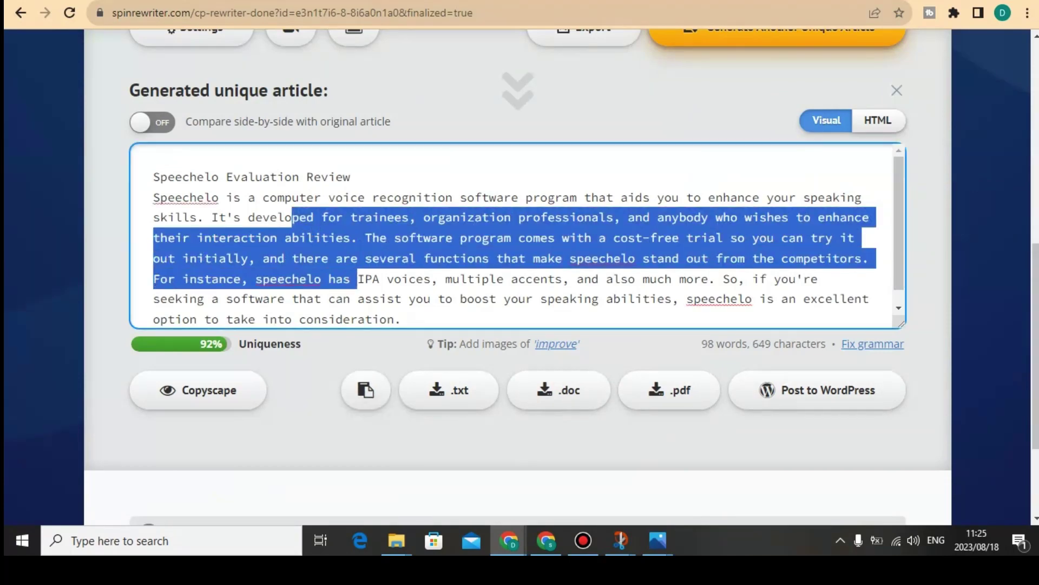
pyautogui.moveTo(304, 344); pyautogui.dragTo(201, 344)
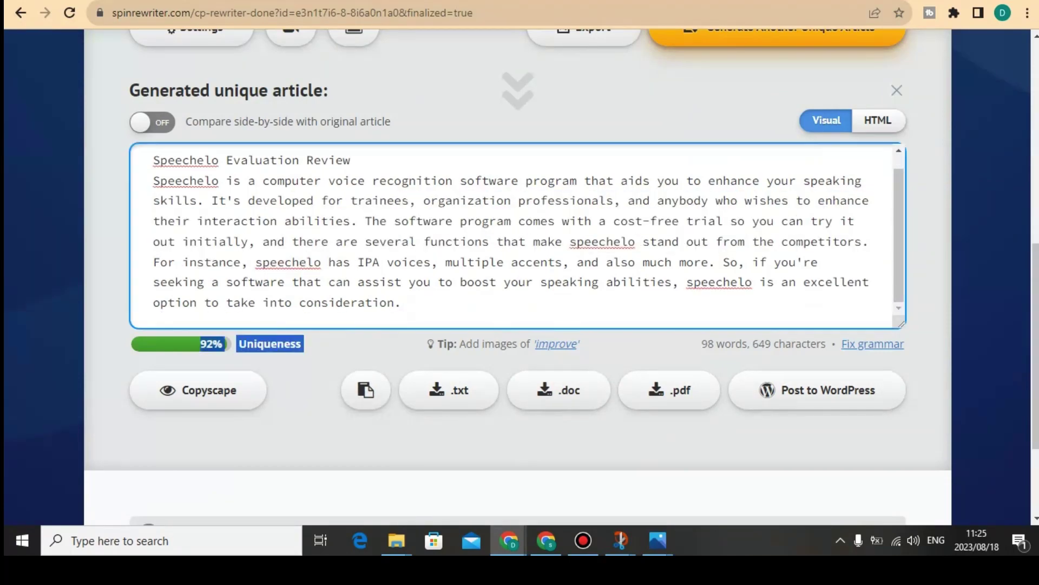
# Step: View the Copyscape API credential fields for the generated article and close the dialog without entering anything
pyautogui.click(198, 390)
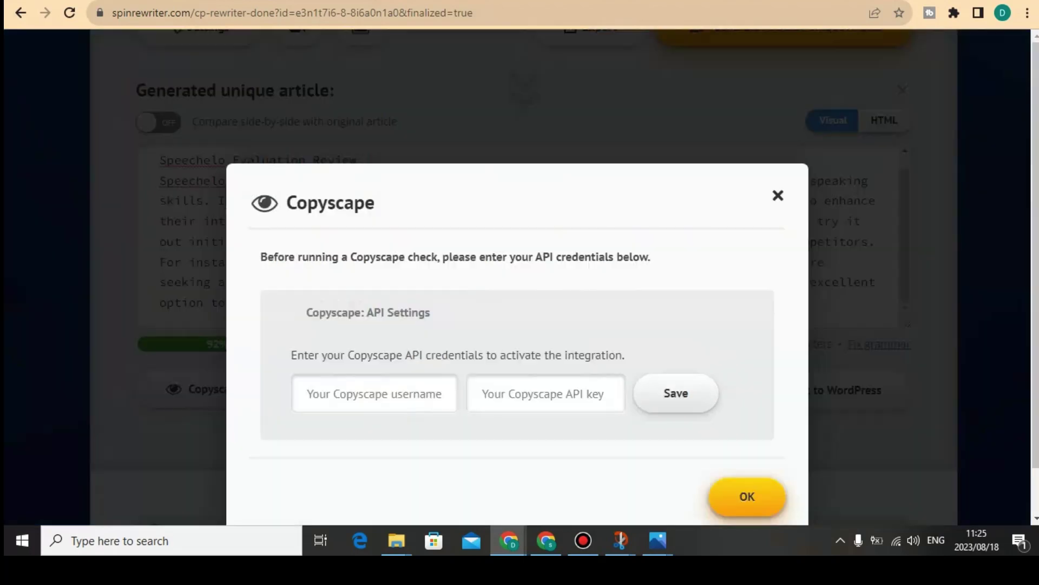
pyautogui.click(374, 394)
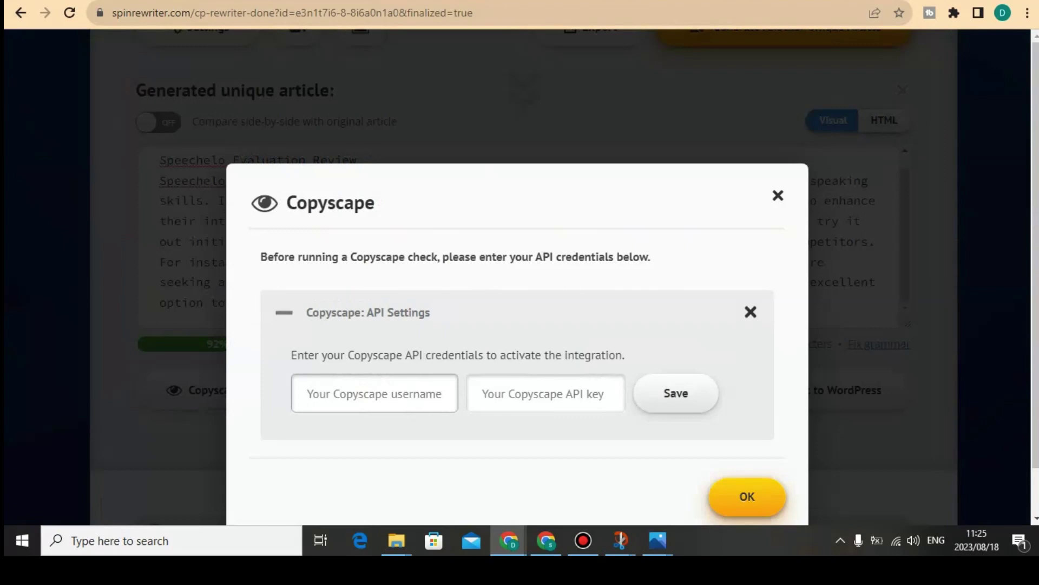
pyautogui.click(374, 394)
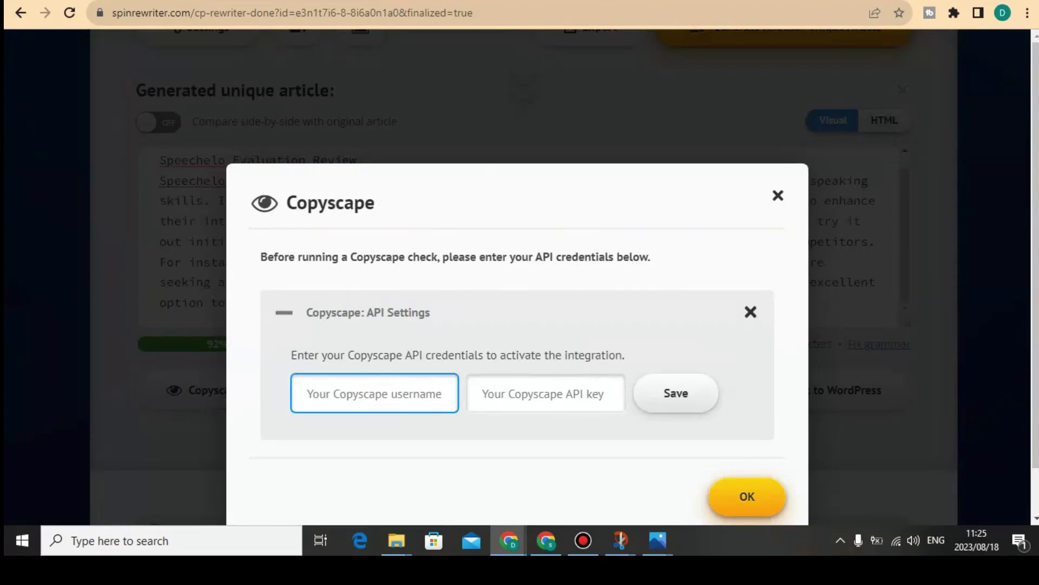
pyautogui.click(546, 393)
pyautogui.click(777, 195)
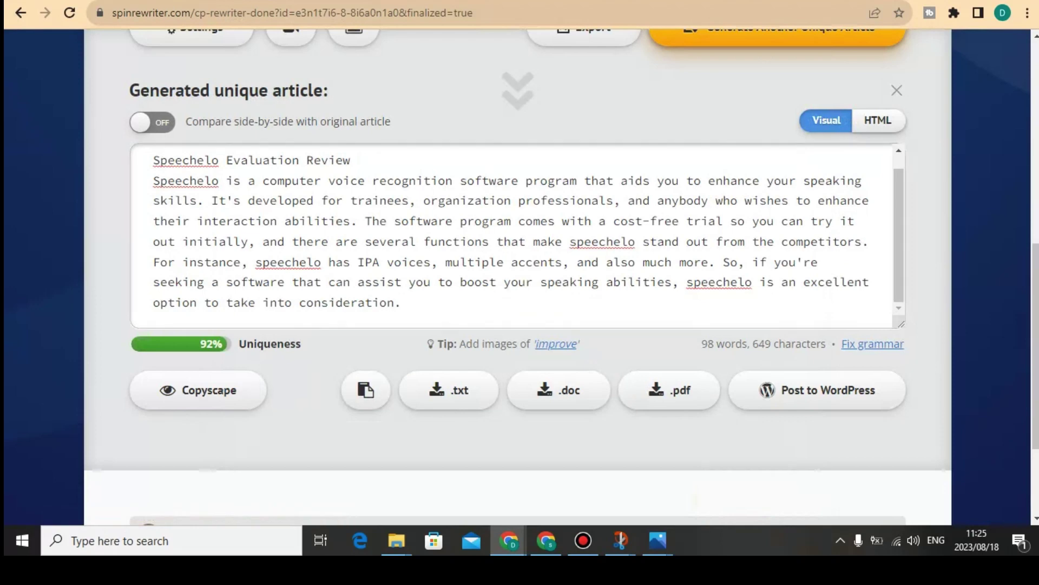
# Step: Compare the generated article in Spin Rewriter with the overview and discount-offer sections of the original speechelo review in Scalenut
pyautogui.moveTo(1035, 347); pyautogui.dragTo(1036, 358)
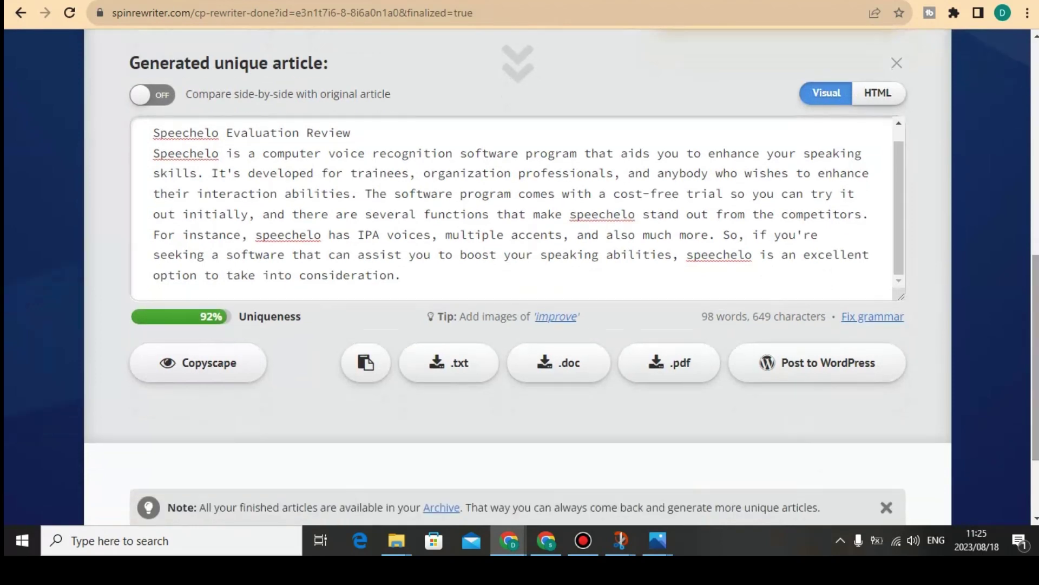
pyautogui.moveTo(1035, 358)
pyautogui.mouseDown()
pyautogui.moveTo(1035, 375)
pyautogui.moveTo(1035, 358)
pyautogui.mouseUp()
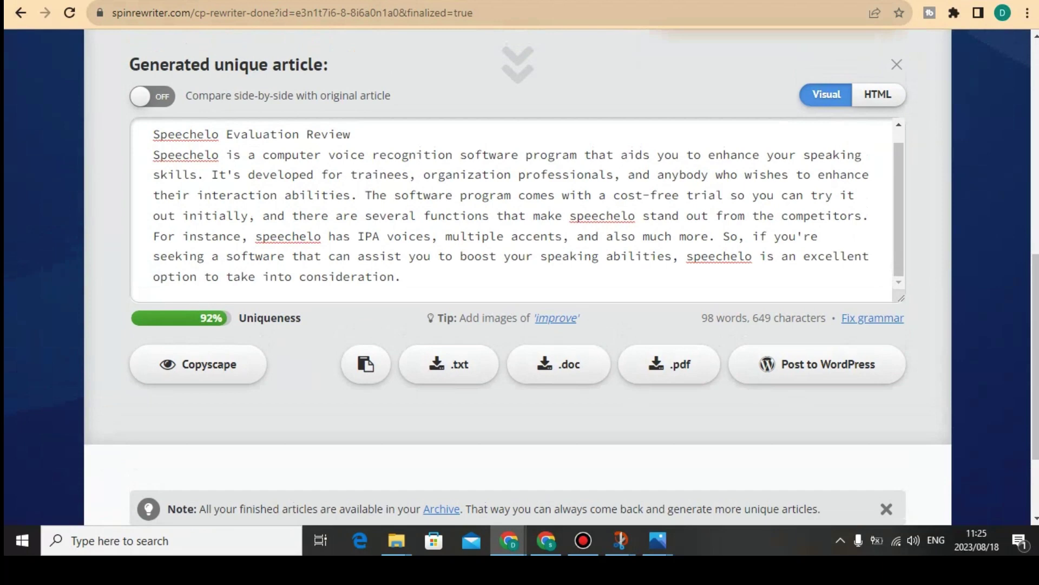
pyautogui.hotkey('ctrl', 'Tab')
pyautogui.click(328, 260)
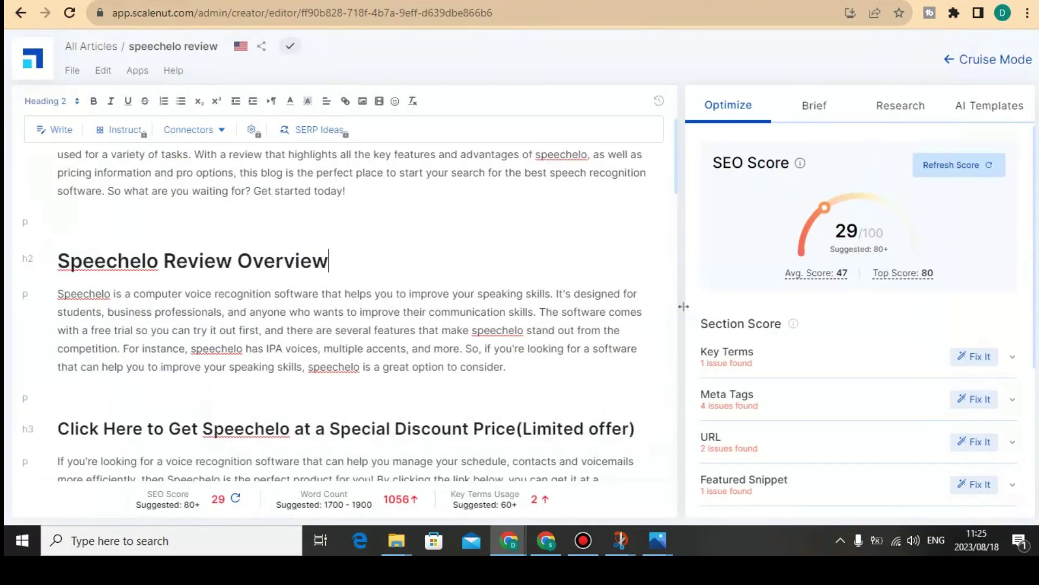
pyautogui.scroll(-2, 684, 306)
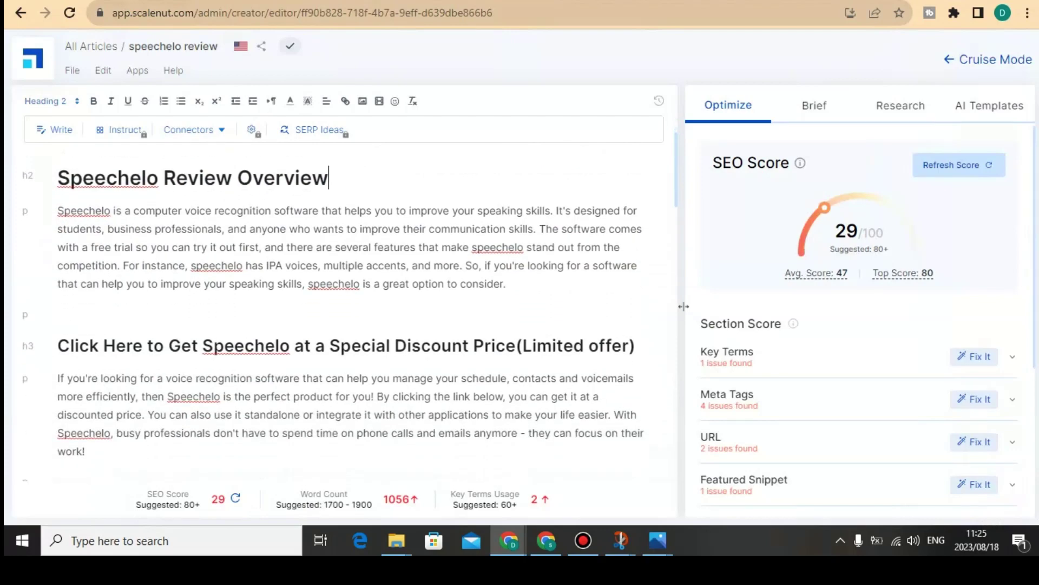
pyautogui.scroll(-1, 684, 307)
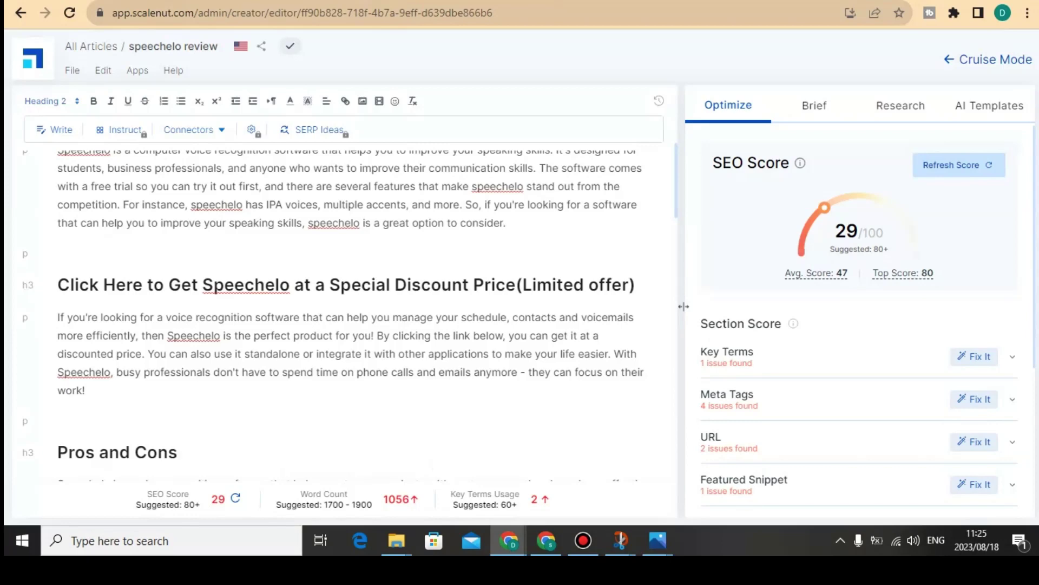
pyautogui.hotkey('ctrl', 'Tab')
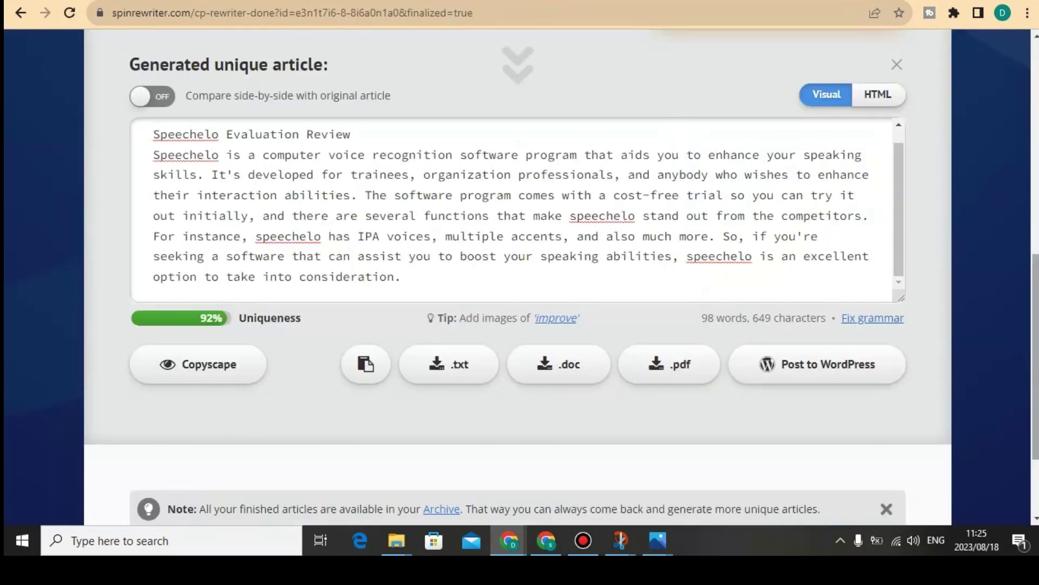
pyautogui.scroll(-1, 517, 271)
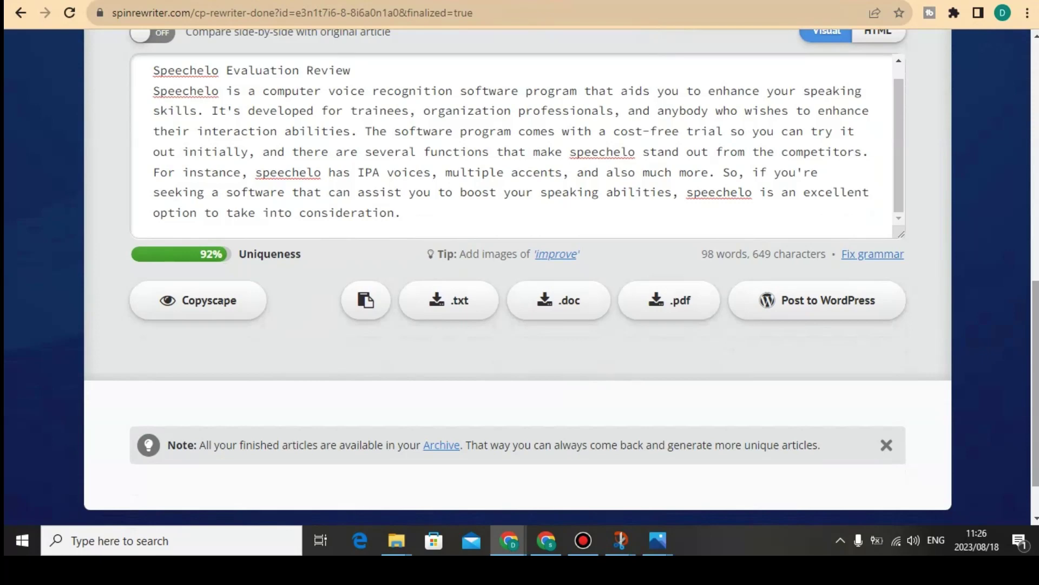
pyautogui.scroll(2, 520, 270)
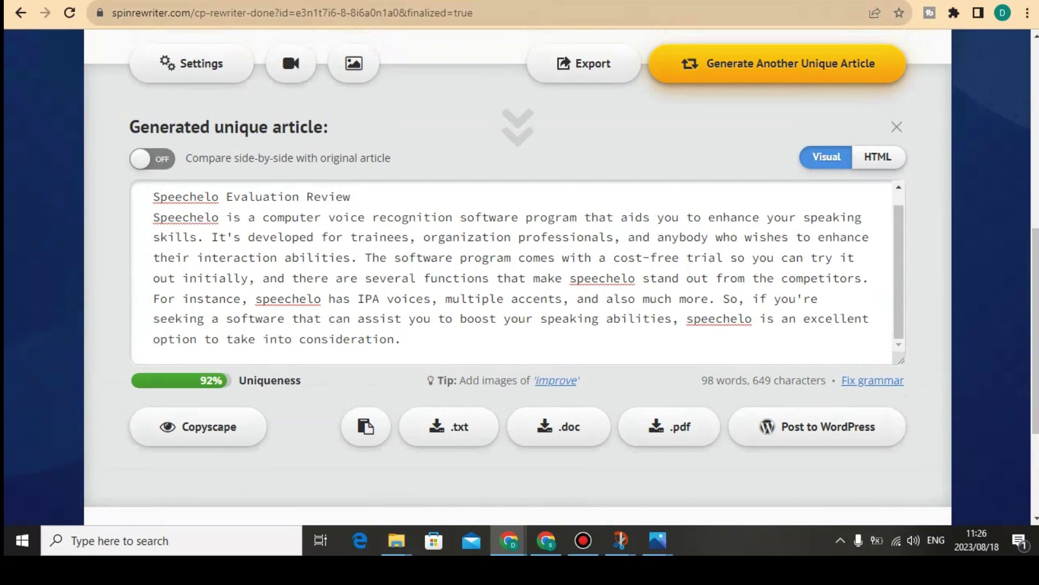
pyautogui.hotkey('ctrl', 'Tab')
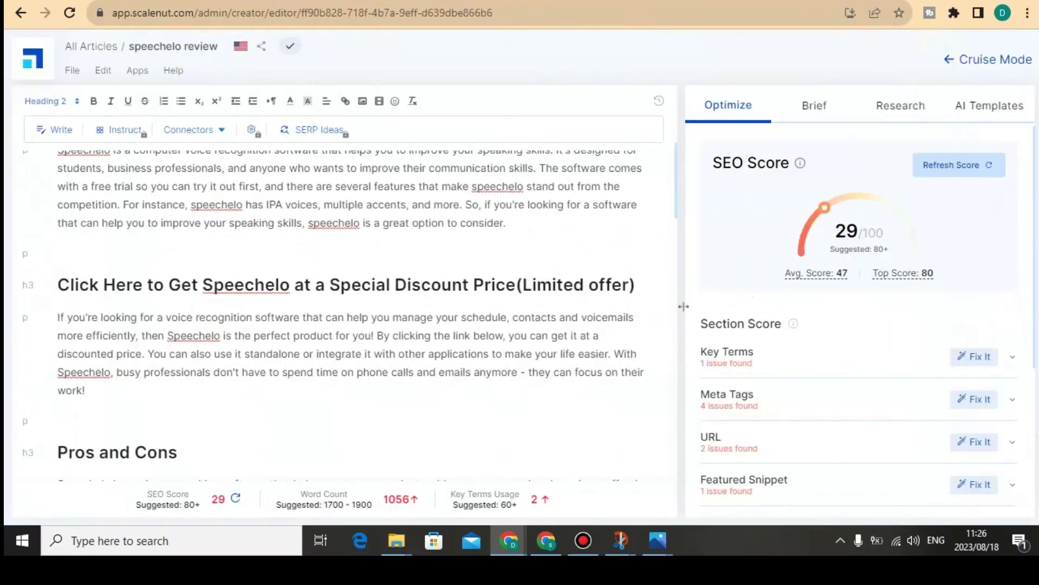